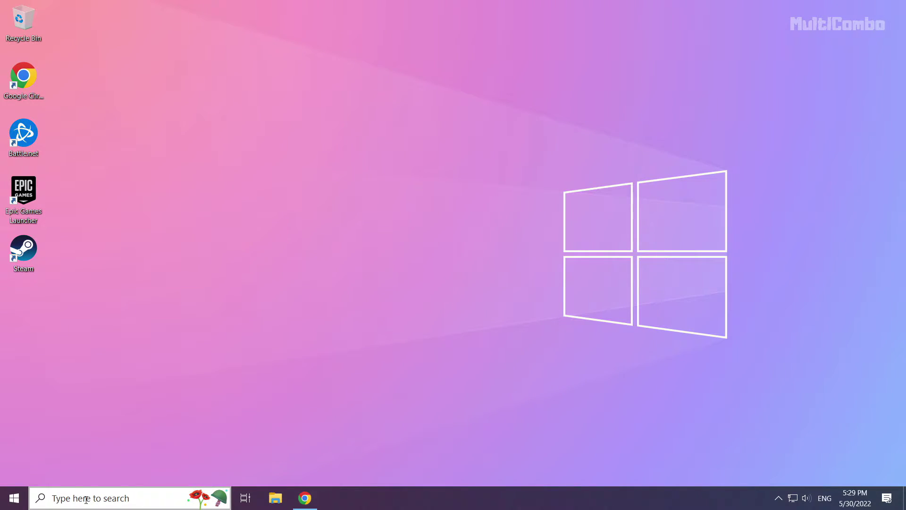
Search Windows for 'device manager'
left_click(111, 498)
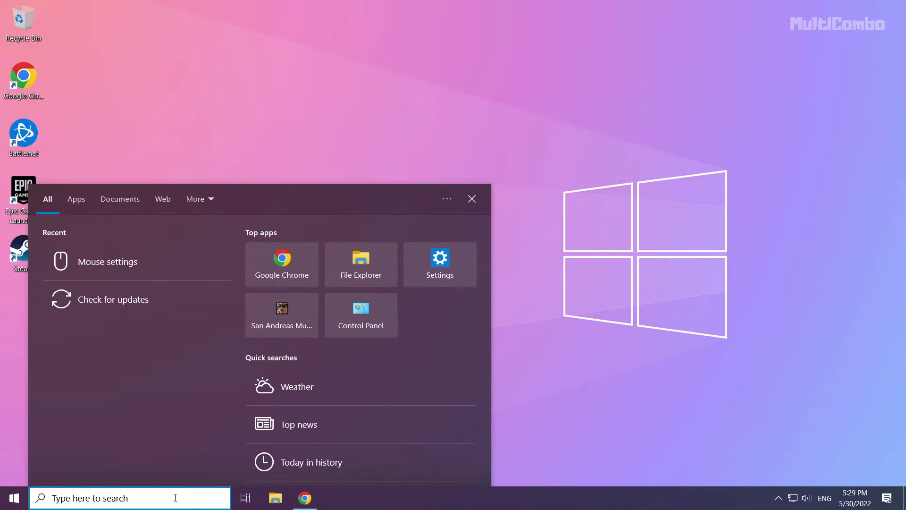
type("devic")
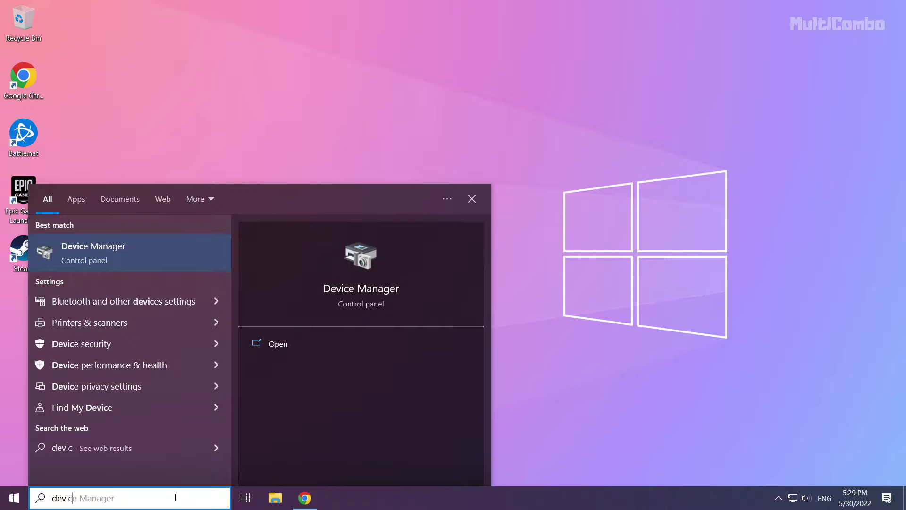
type("e mana")
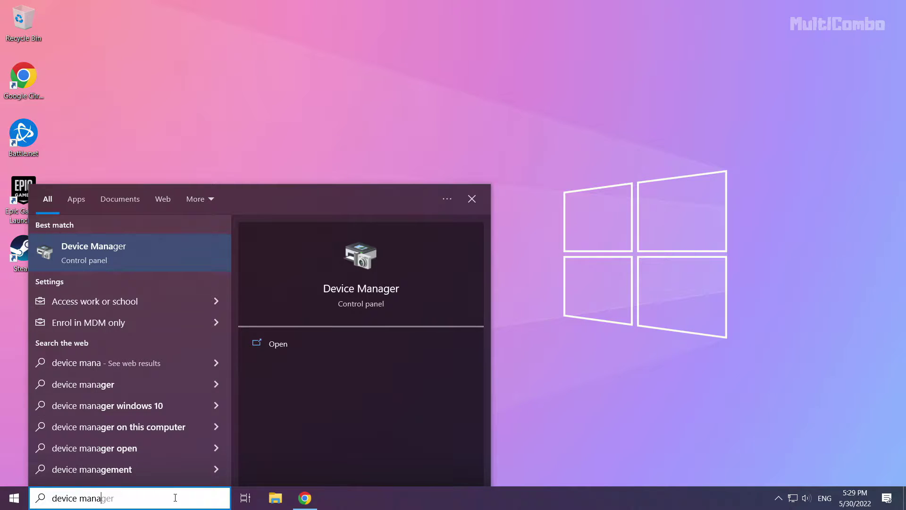
type("ger")
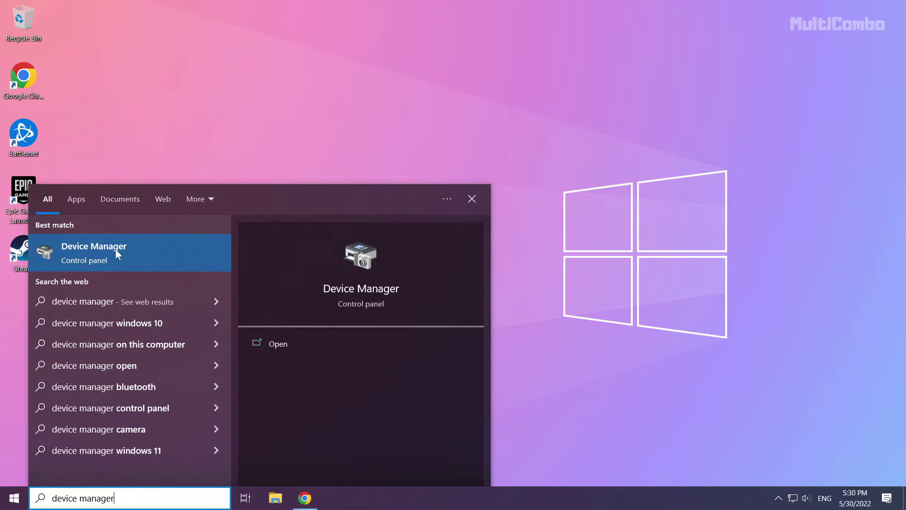
Open Device Manager, expand Display adapters and select the NVIDIA GeForce GTX 1050 Ti
left_click(103, 252)
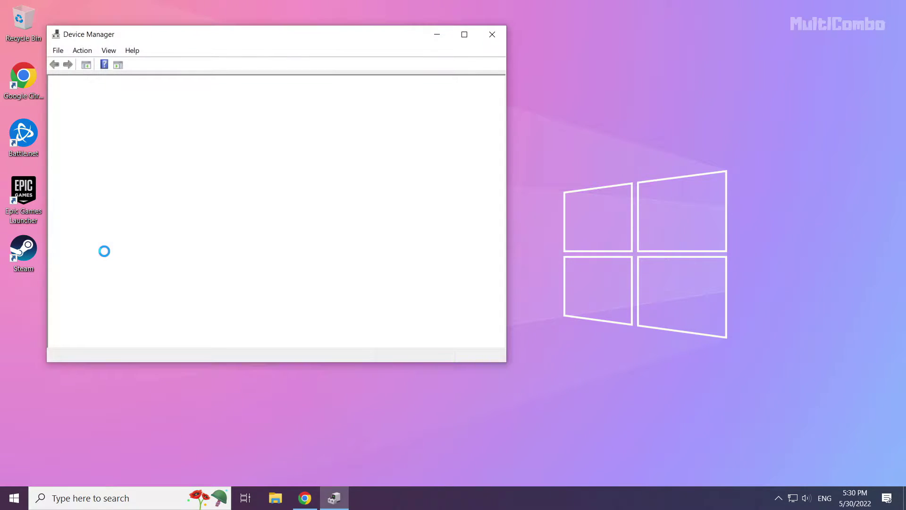
left_click_drag(209, 38, 384, 88)
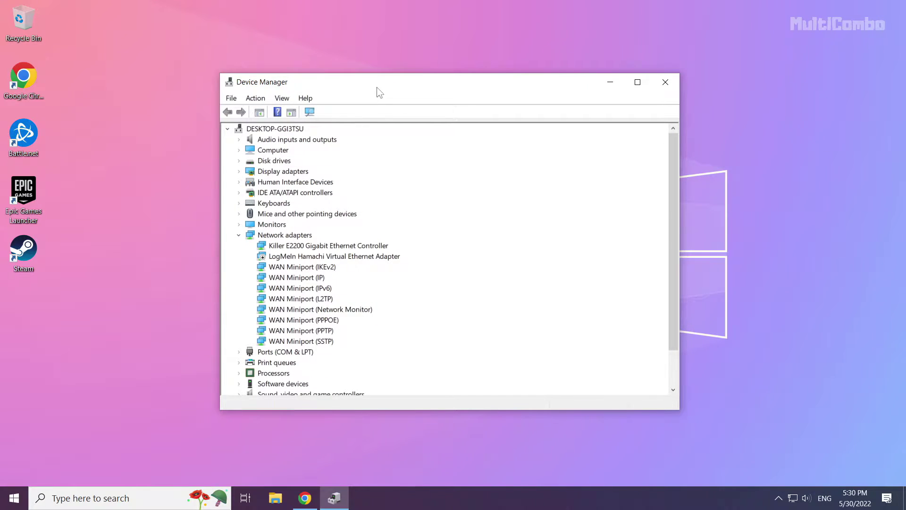
left_click(267, 172)
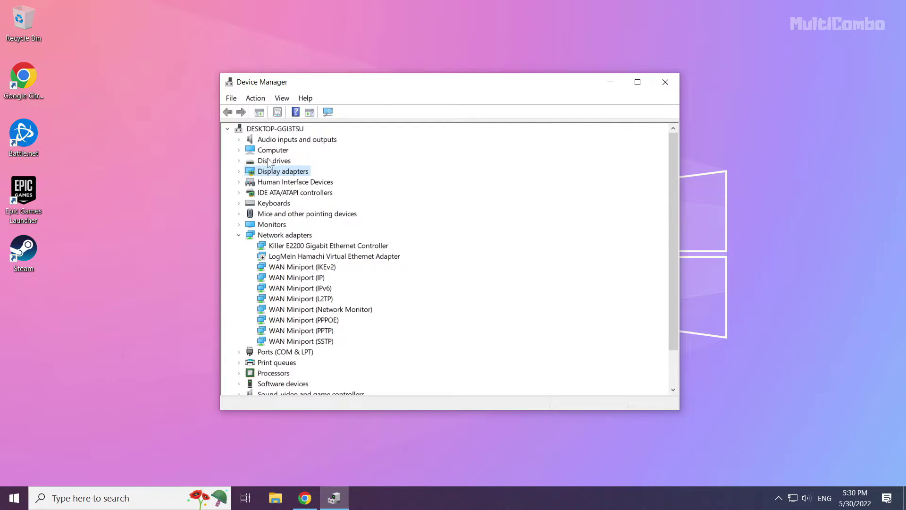
left_click(239, 172)
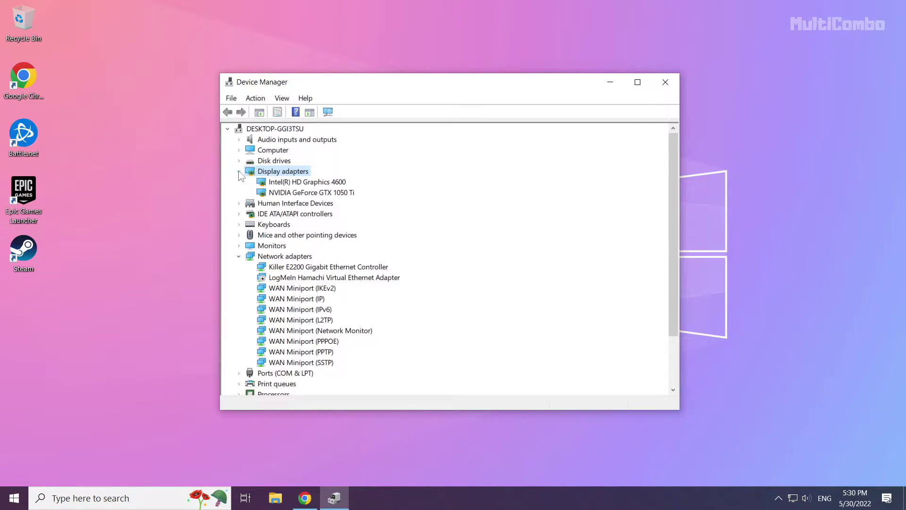
left_click(293, 194)
left_click(298, 194)
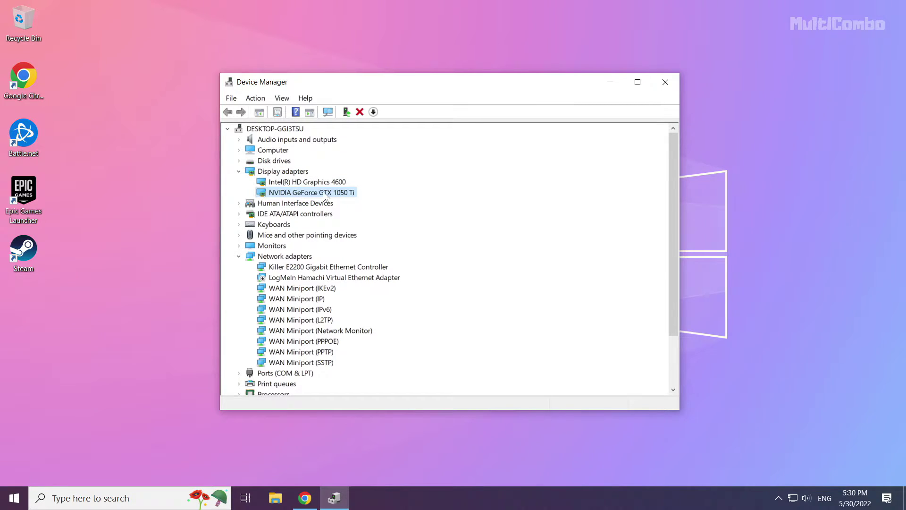
Auto-search for a newer NVIDIA GeForce GTX 1050 Ti driver; the best one is already installed
right_click(295, 194)
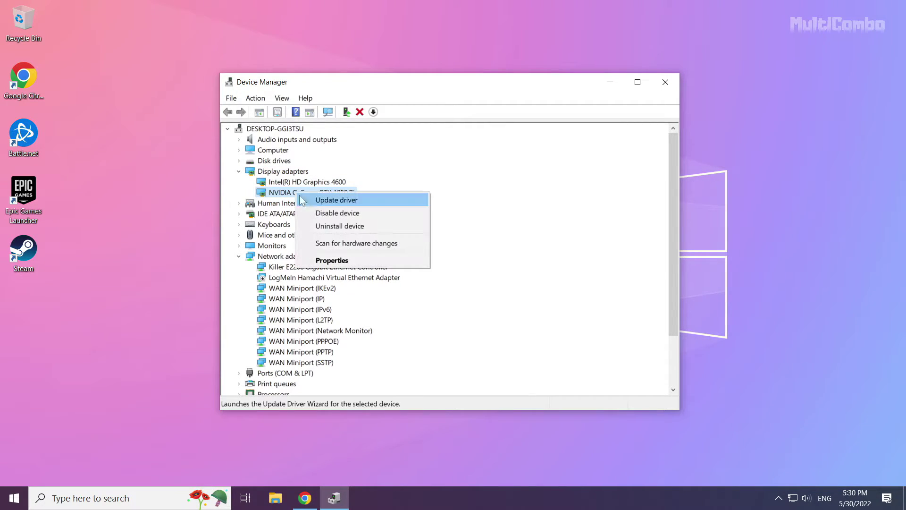
left_click(352, 202)
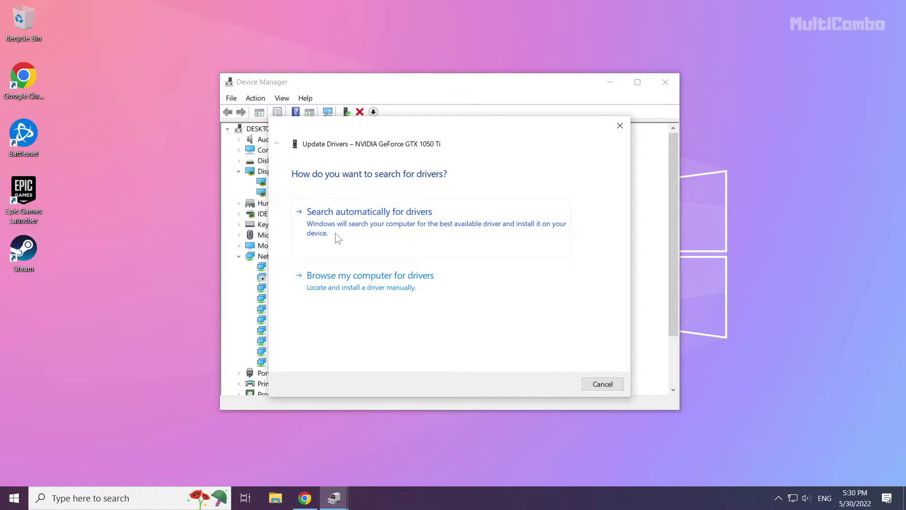
left_click(407, 241)
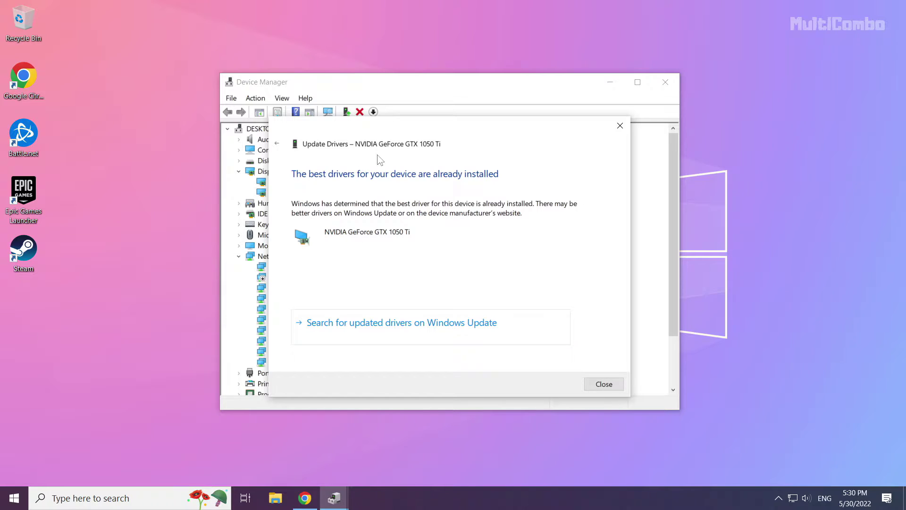
left_click(604, 384)
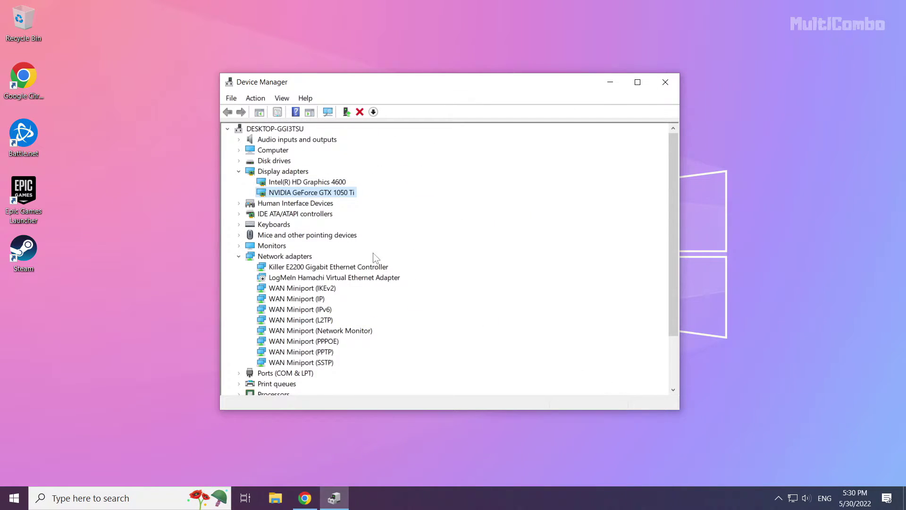
Auto-search for a newer Intel HD Graphics 4600 driver; the best one is already installed
left_click(284, 183)
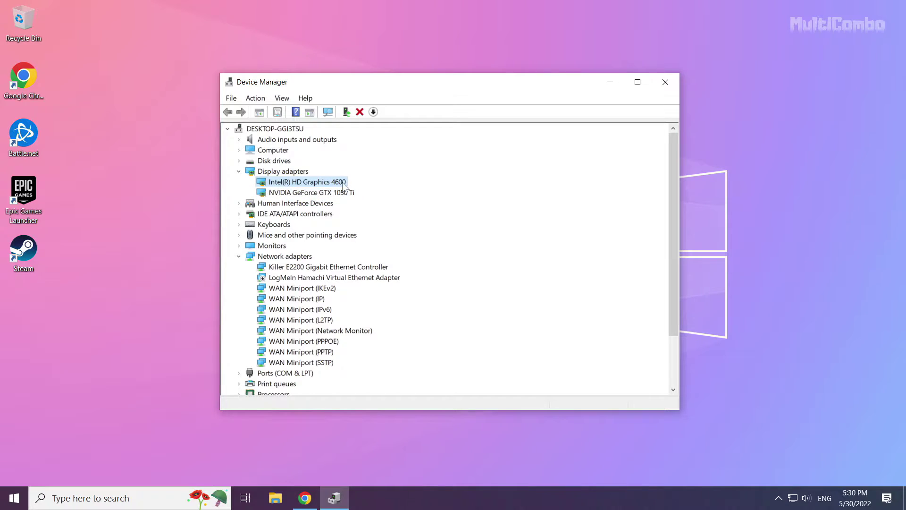
right_click(305, 186)
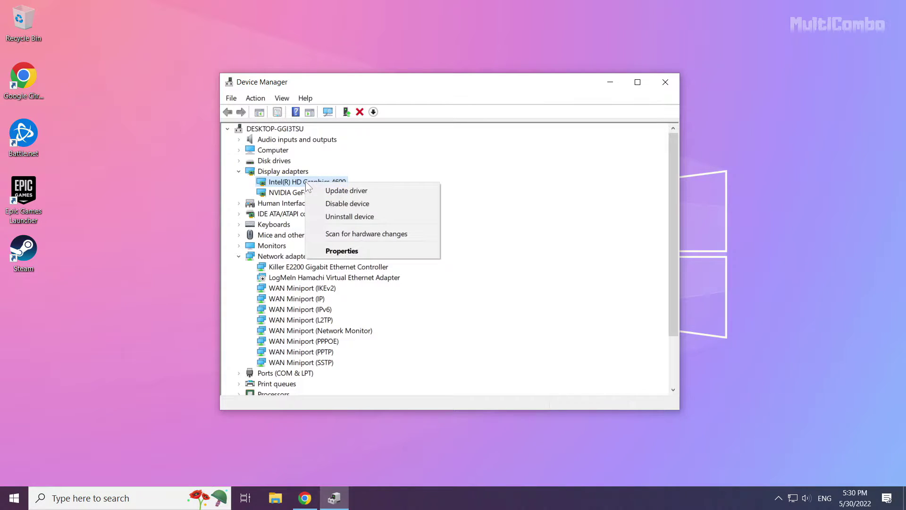
left_click(381, 193)
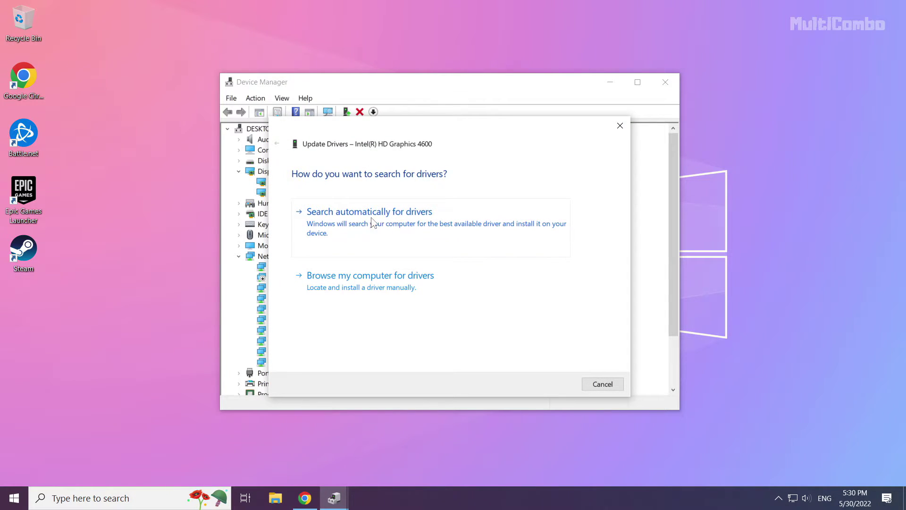
left_click(375, 242)
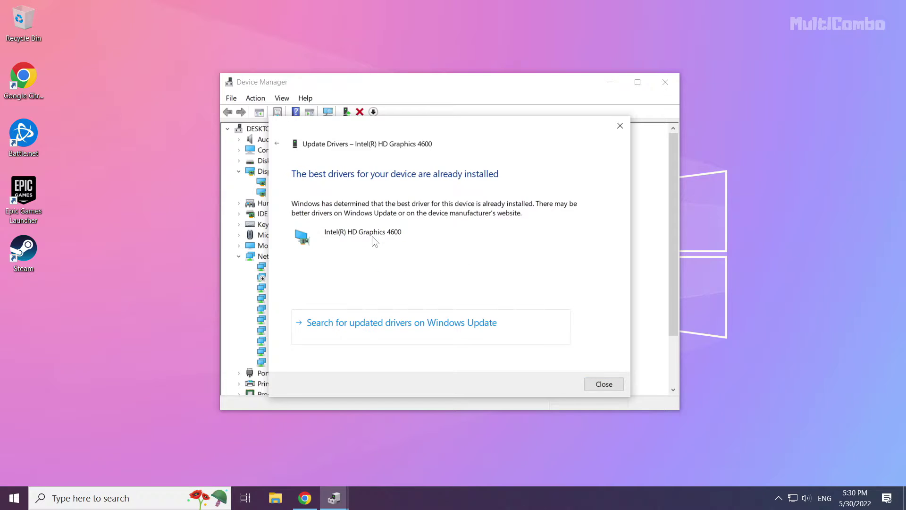
left_click(606, 384)
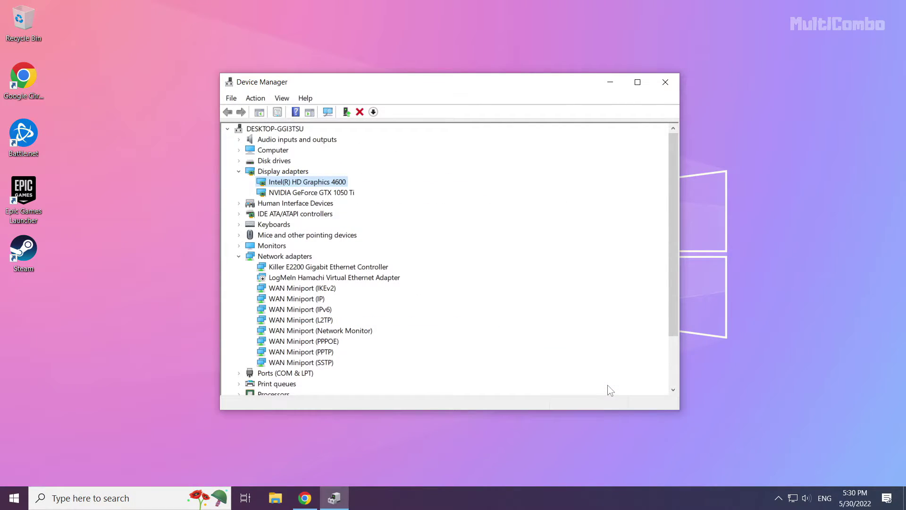
Close Device Manager and open Windows Update settings by searching 'update'
left_click(666, 85)
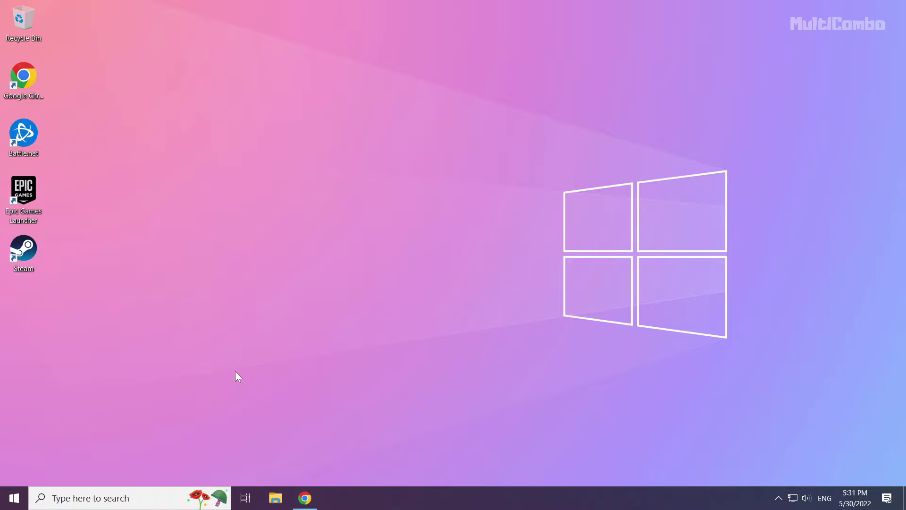
left_click(111, 500)
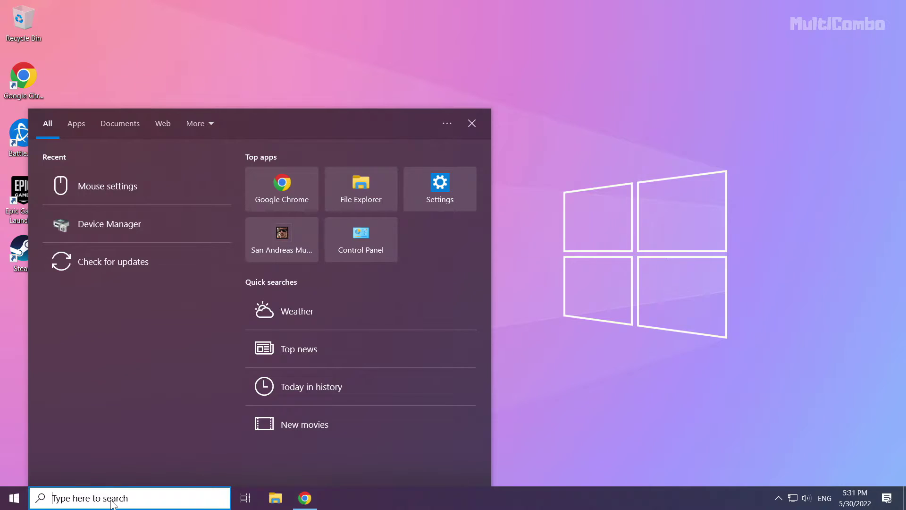
type("update")
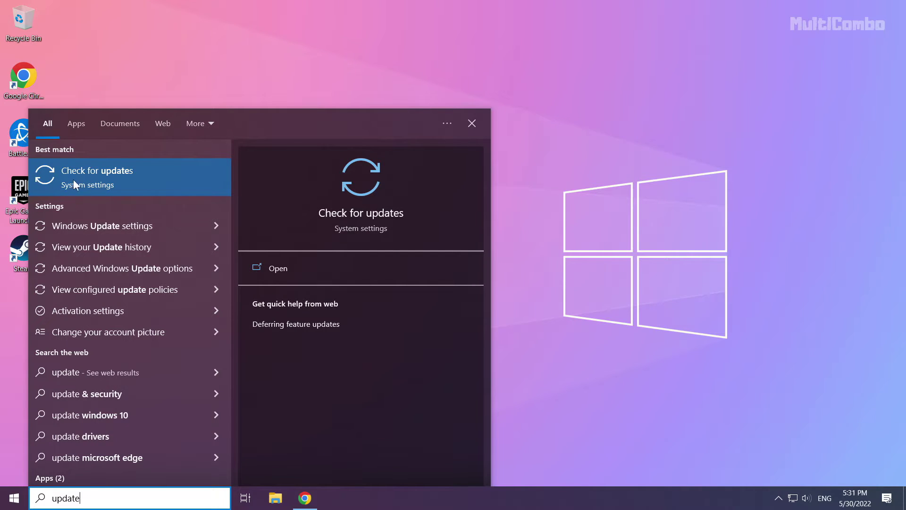
left_click(125, 181)
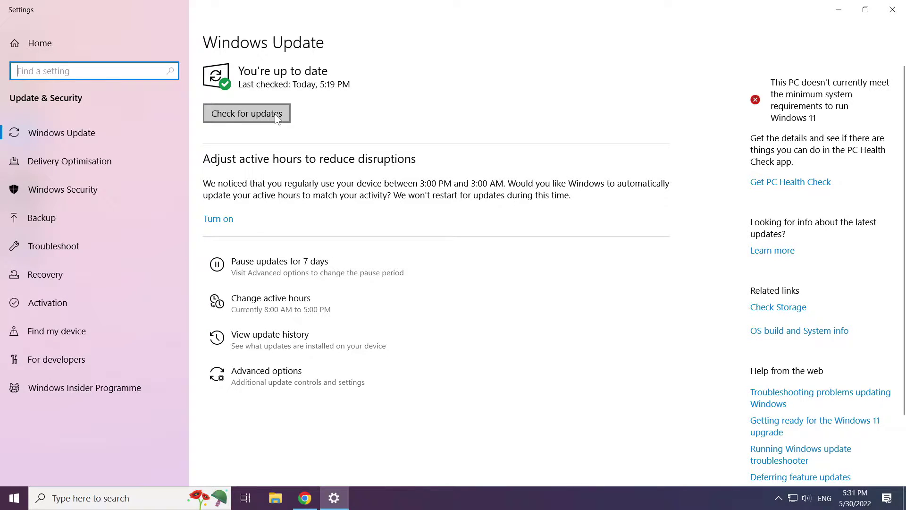
Check for updates, confirm Windows is up to date, and close Settings
left_click(248, 113)
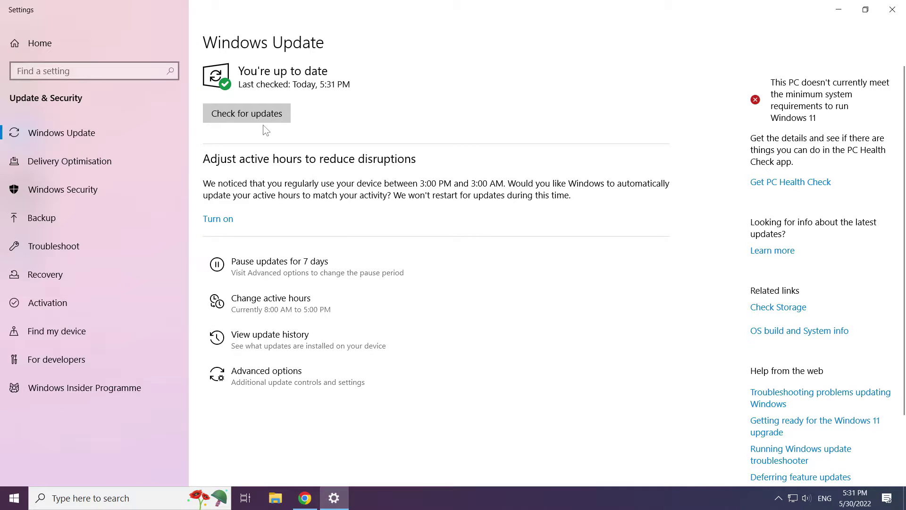
left_click(892, 9)
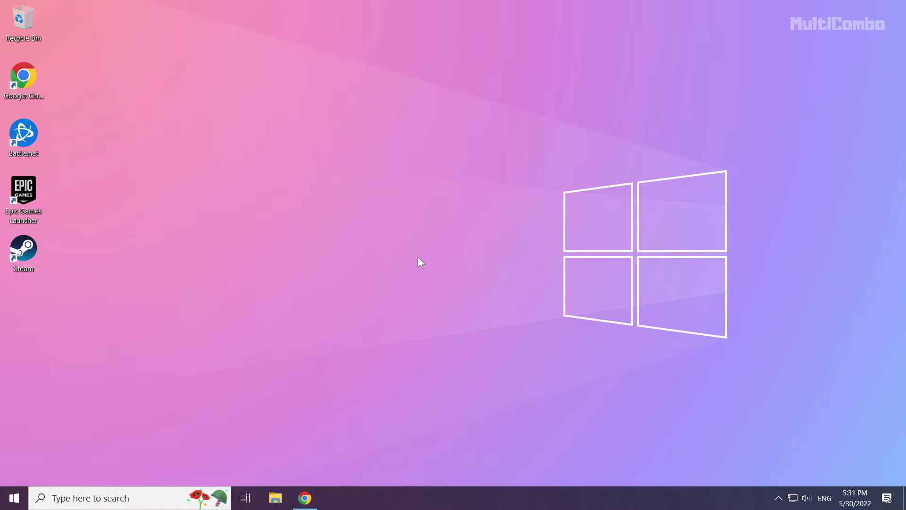
Download the DirectX End-User Runtime Web Installer (dxwebsetup (1).exe) in Chrome
left_click(309, 504)
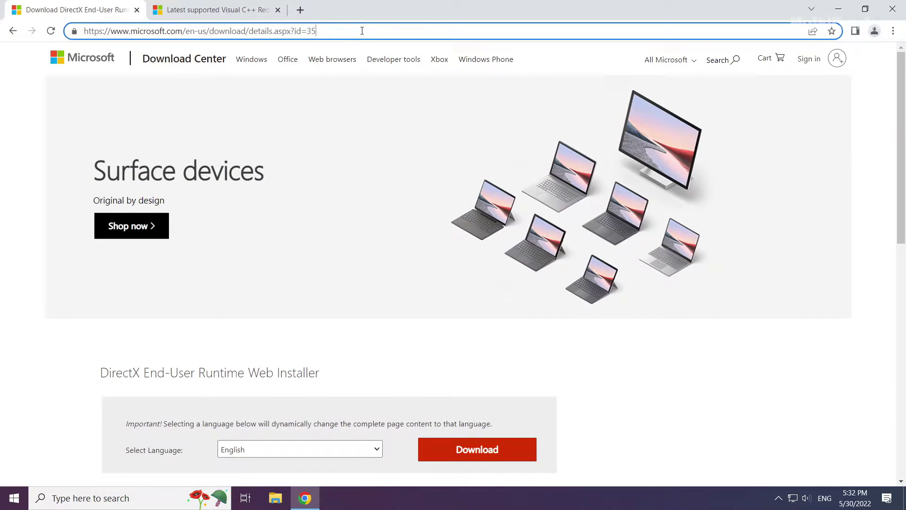
left_click_drag(362, 31, 381, 29)
left_click(372, 344)
scroll(363, 344, "down", 1)
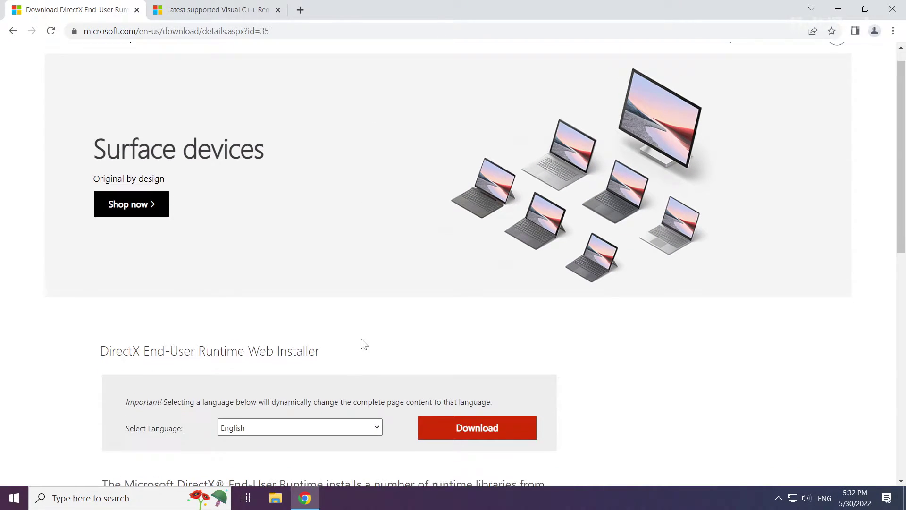
scroll(363, 344, "down", 2)
left_click_drag(330, 257, 90, 252)
left_click(87, 252)
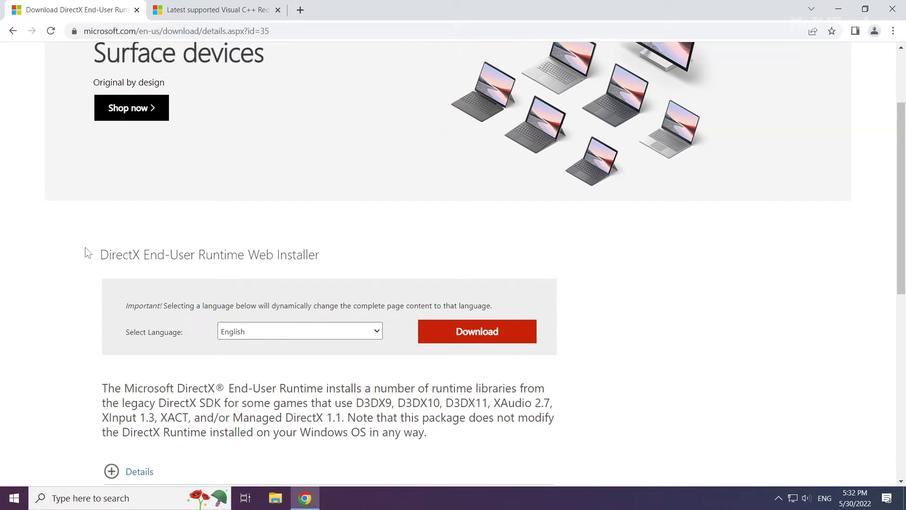
left_click(479, 339)
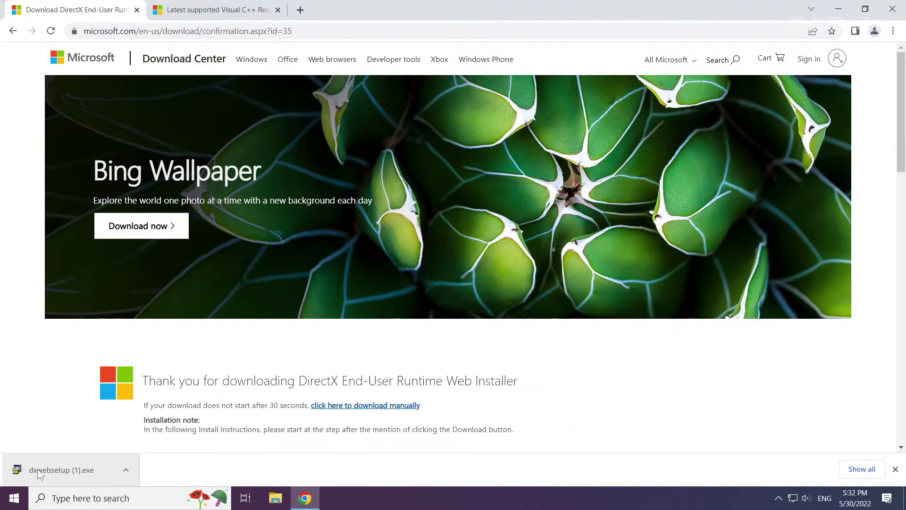
Run dxwebsetup, accept the license, decline the Bing Bar and finish setup
left_click(61, 467)
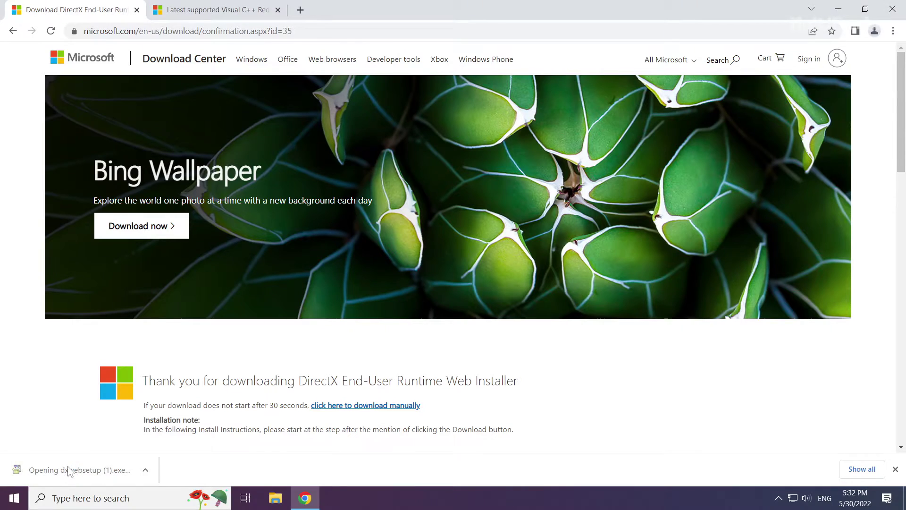
left_click_drag(183, 43, 445, 161)
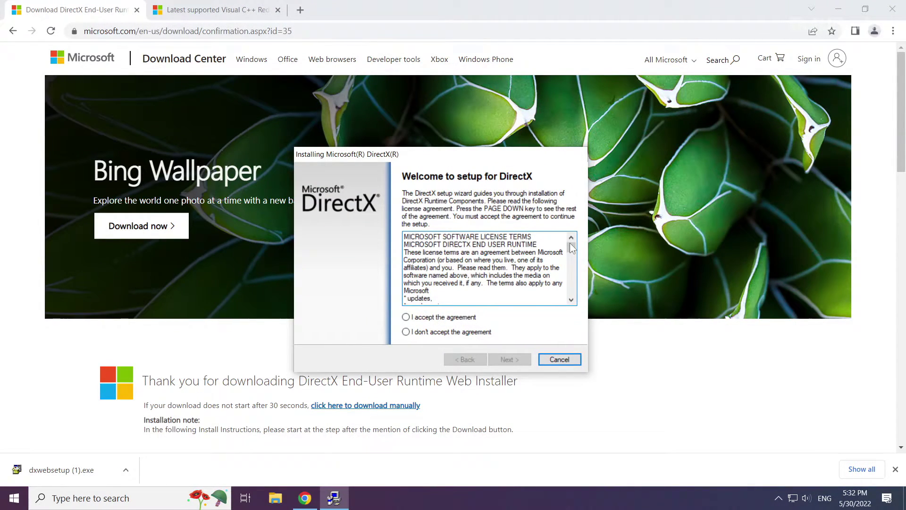
left_click_drag(571, 248, 573, 296)
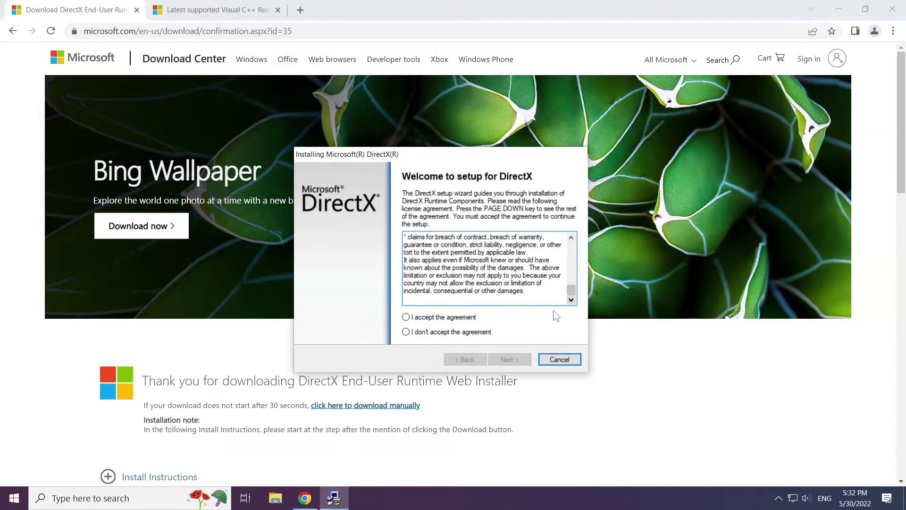
left_click(406, 317)
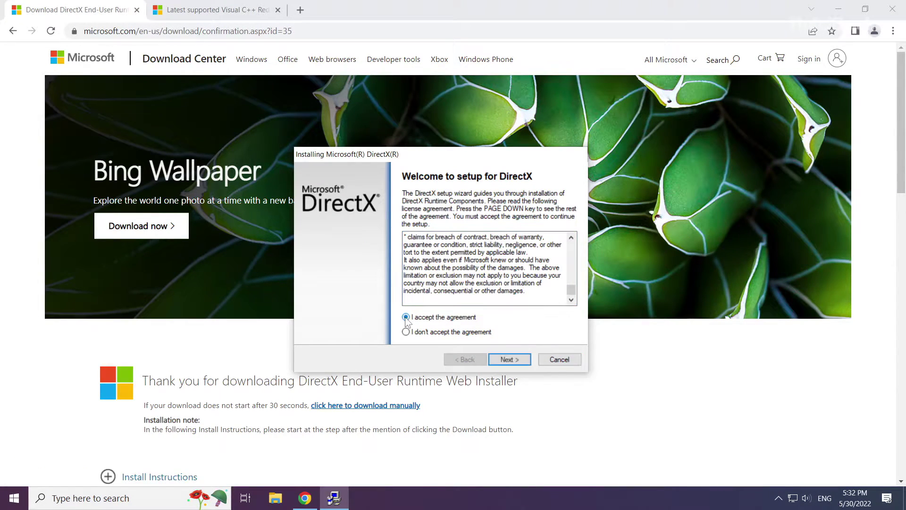
left_click(508, 360)
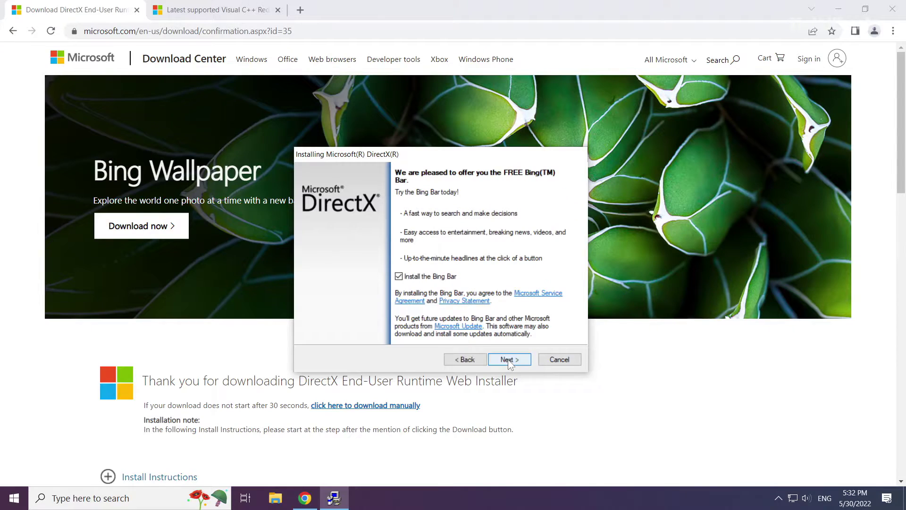
left_click(399, 276)
left_click(508, 359)
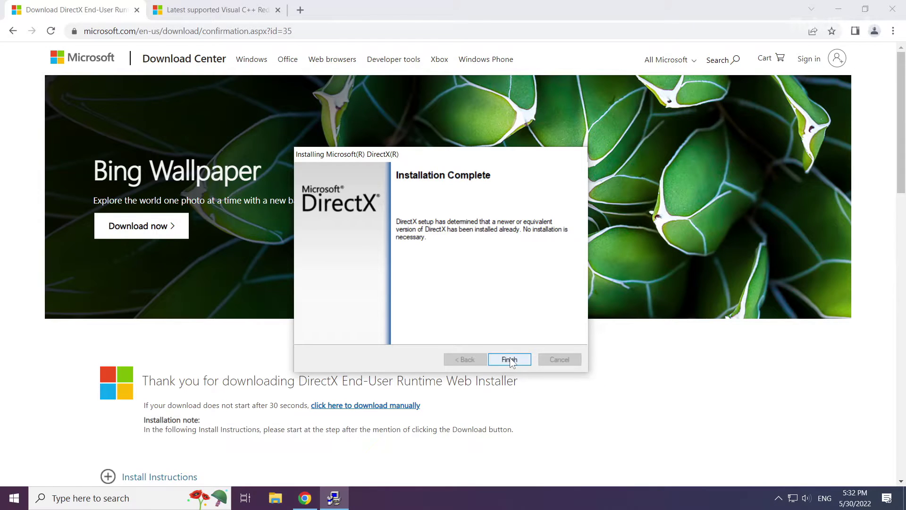
left_click(510, 361)
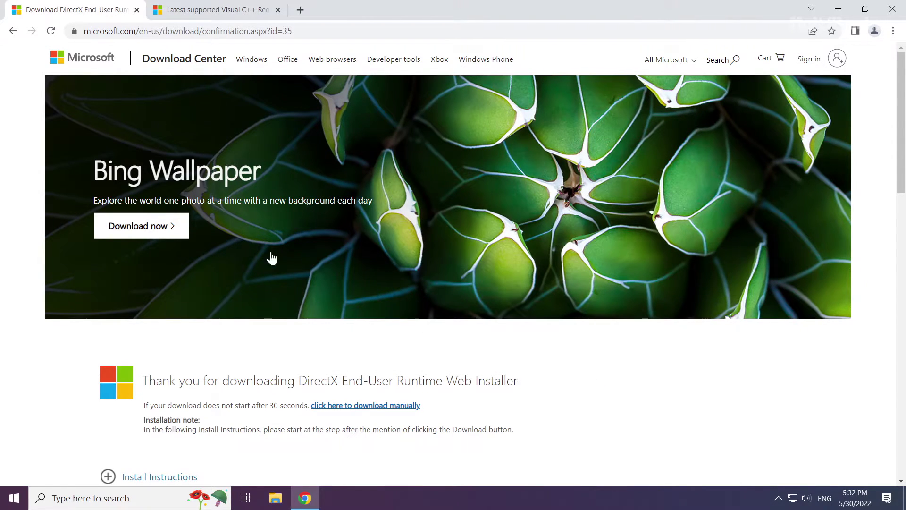
Close the DirectX tab and scroll the Visual C++ page to its ARM64/X86/X64 links table
left_click(139, 12)
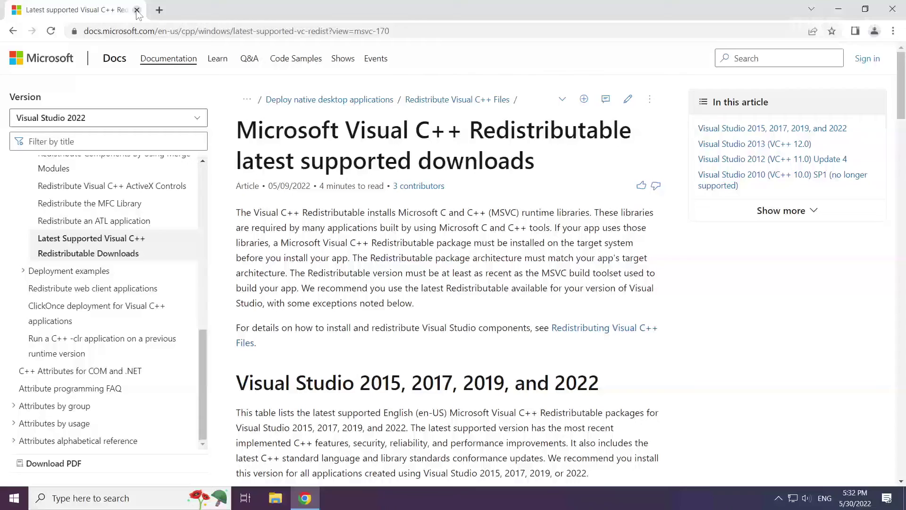
left_click_drag(470, 31, 470, 28)
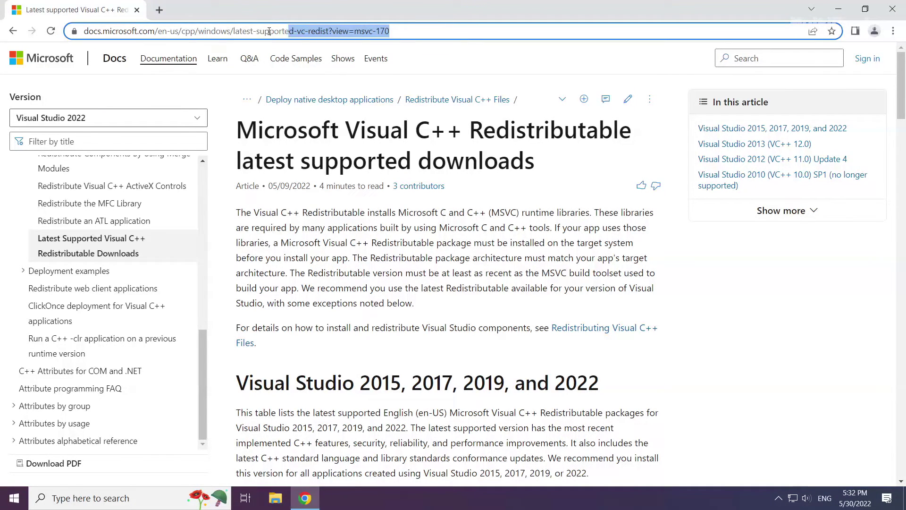
left_click(328, 85)
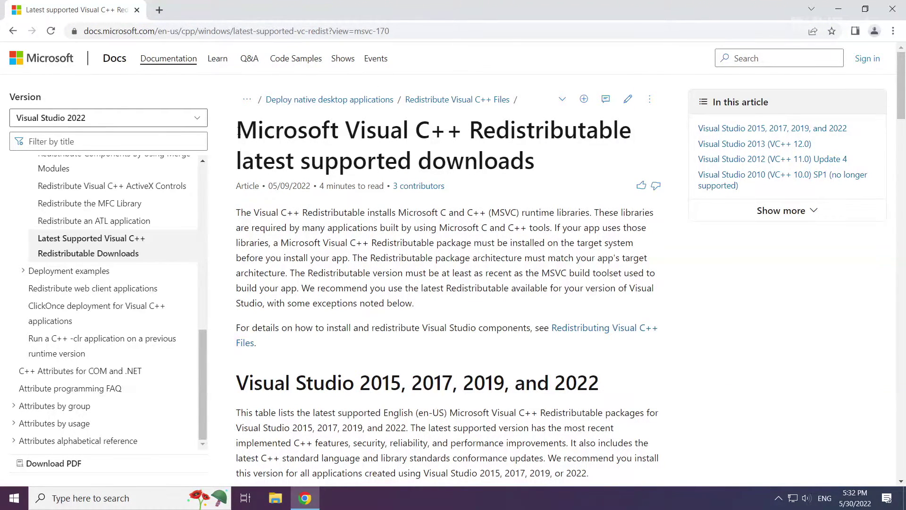
left_click_drag(237, 128, 462, 133)
mouse_move(244, 351)
left_mouse_down()
mouse_move(281, 383)
mouse_move(617, 384)
left_mouse_up()
left_click(620, 386)
scroll(456, 368, "down", 4)
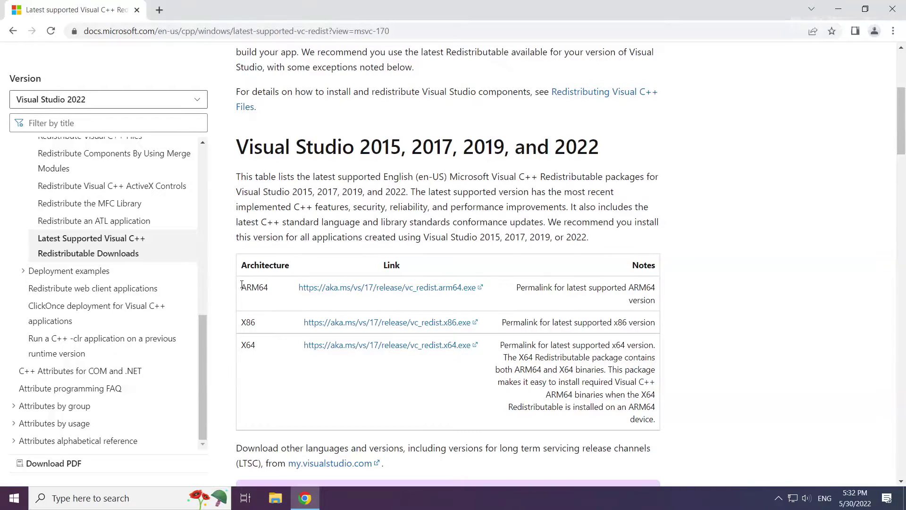
Download the ARM64, X86 and X64 vc_redist installers from the table
left_click_drag(241, 285, 501, 349)
left_click(331, 302)
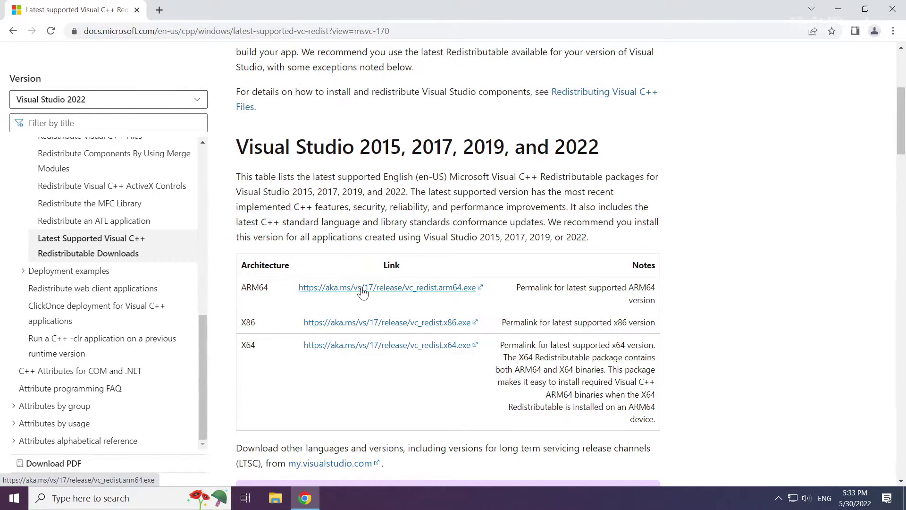
left_click(363, 289)
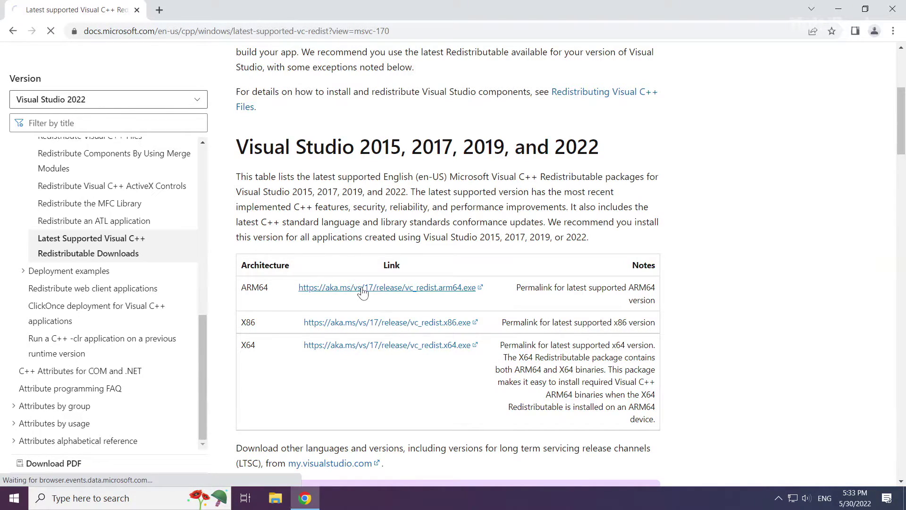
left_click(364, 325)
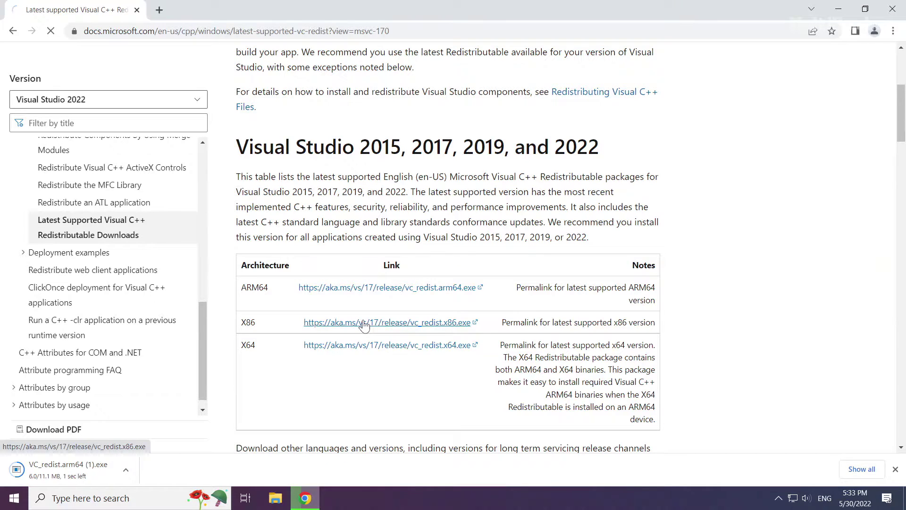
left_click(354, 349)
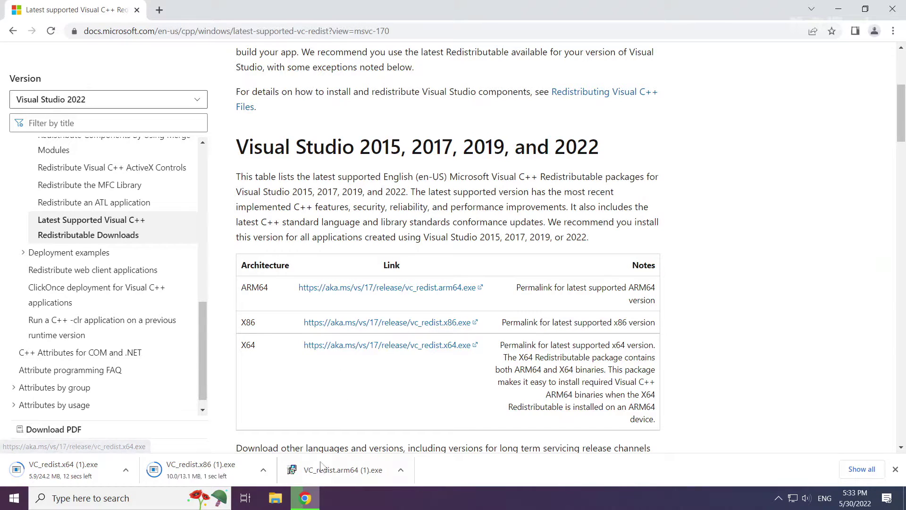
Launch the ARM64 Visual C++ redistributable installer, accept its license and start installing
left_click(352, 470)
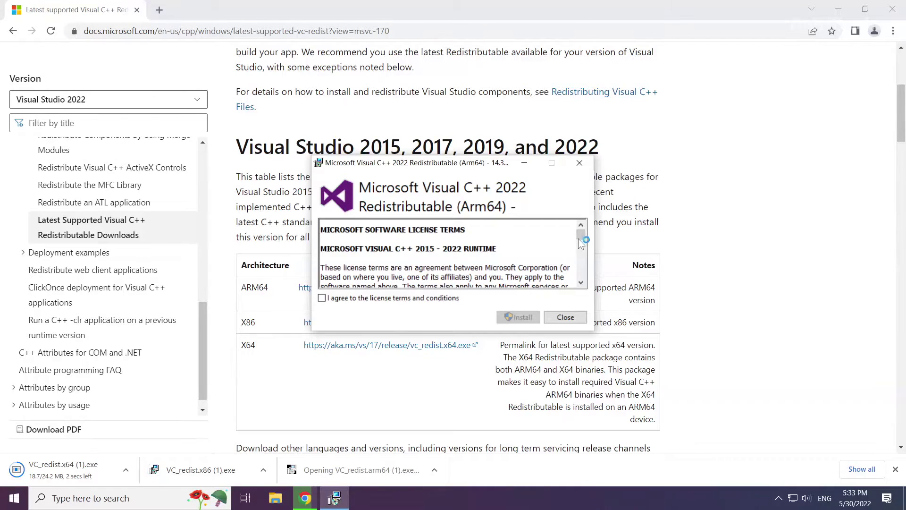
left_click_drag(580, 243, 582, 276)
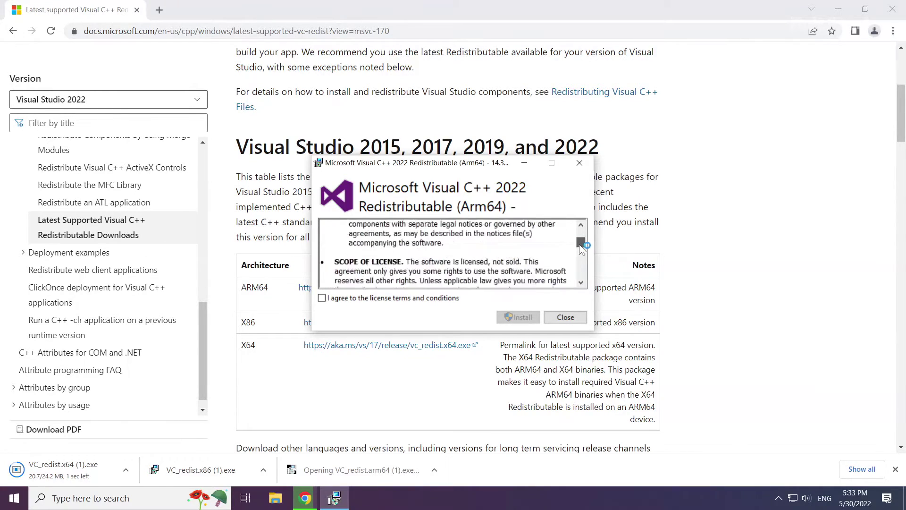
left_click(323, 299)
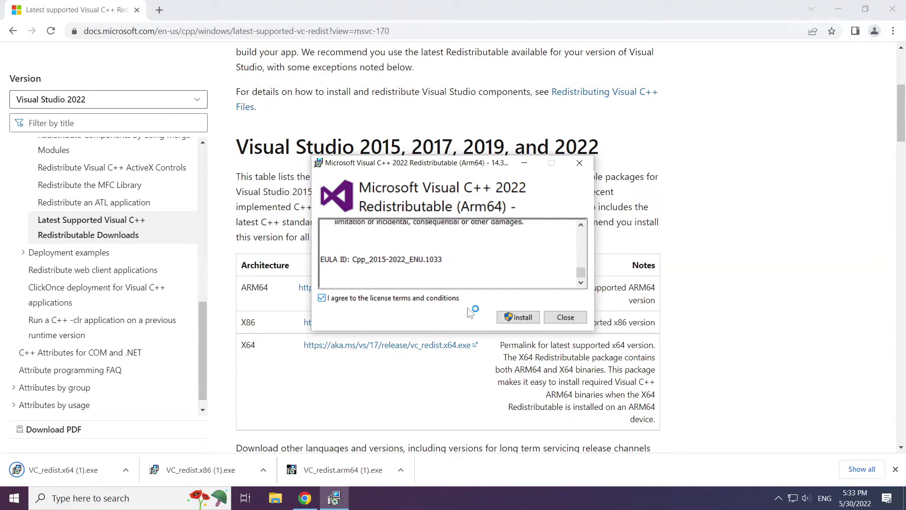
left_click(514, 319)
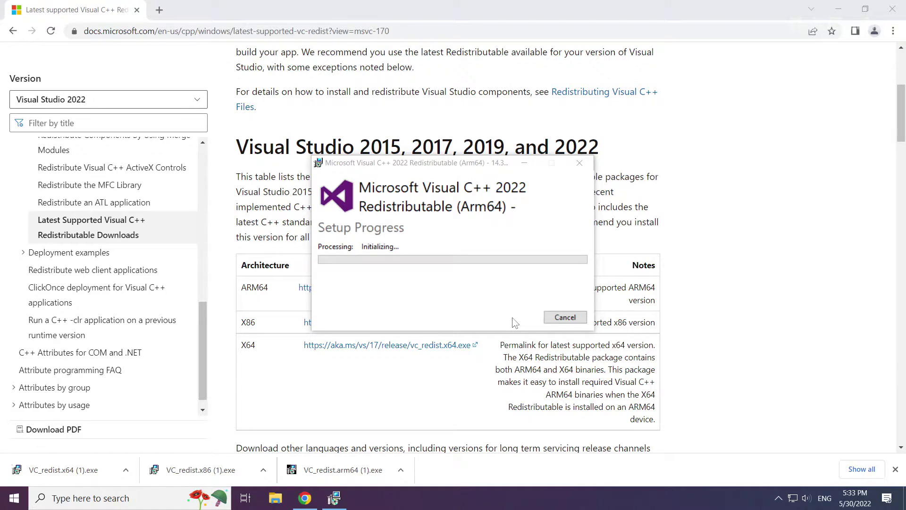
Launch the x86 Visual C++ 2015-2022 redistributable installer, accept its license and install it
left_click(203, 466)
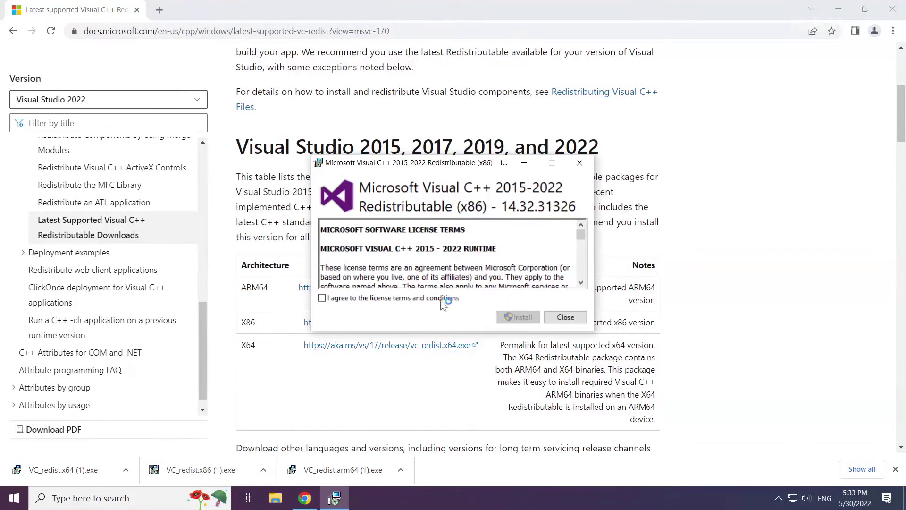
left_click_drag(582, 261, 582, 276)
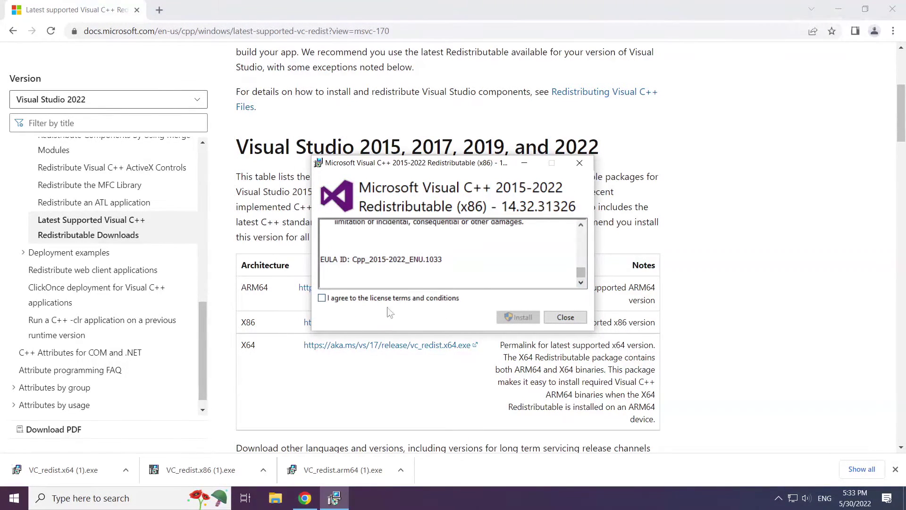
left_click(322, 298)
left_click(521, 319)
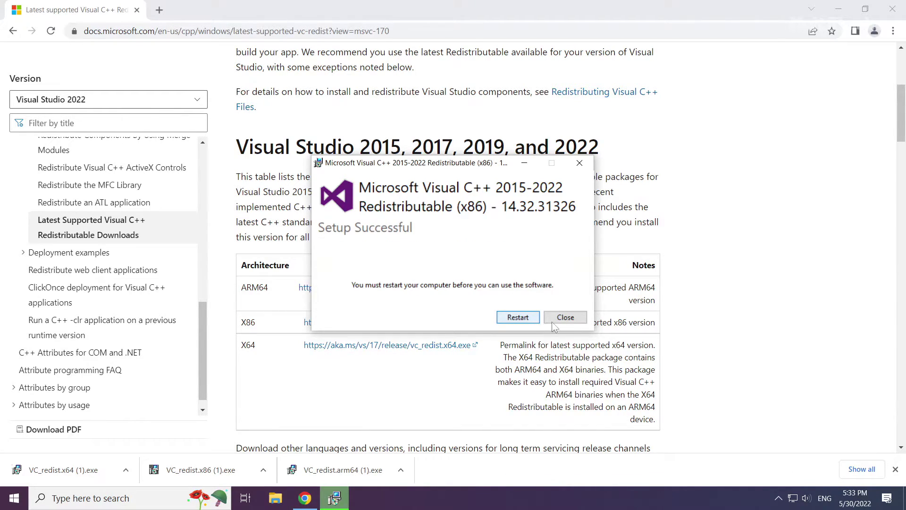
Close the finished x86 setup, then install the x64 VC_redist with its license accepted and close it
left_click(565, 317)
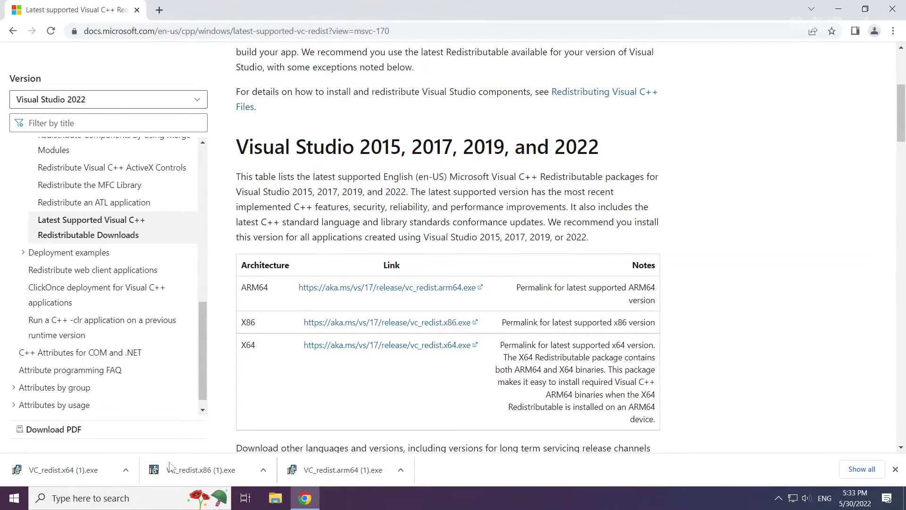
left_click(67, 474)
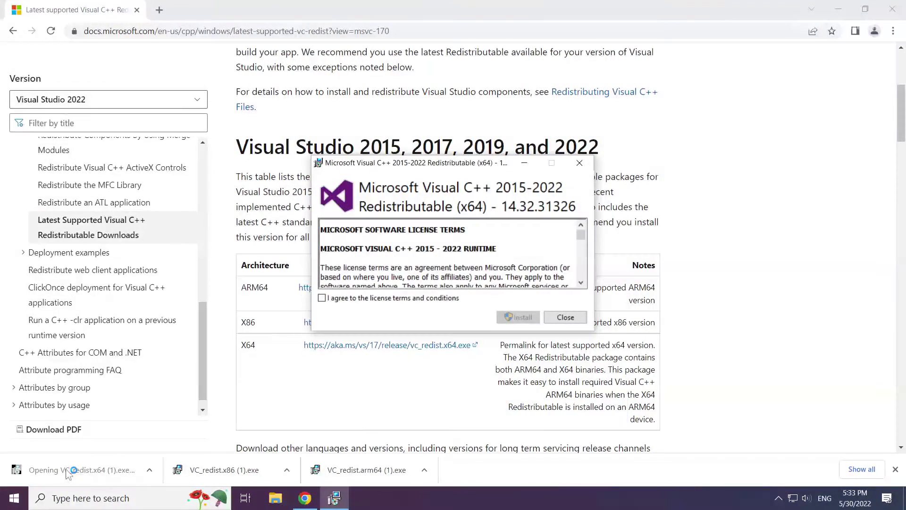
left_click_drag(581, 235, 579, 280)
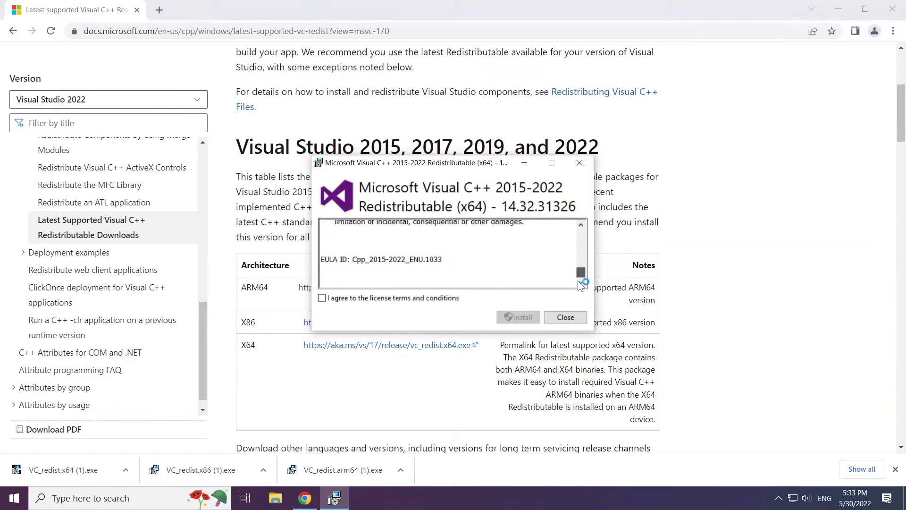
left_click(321, 297)
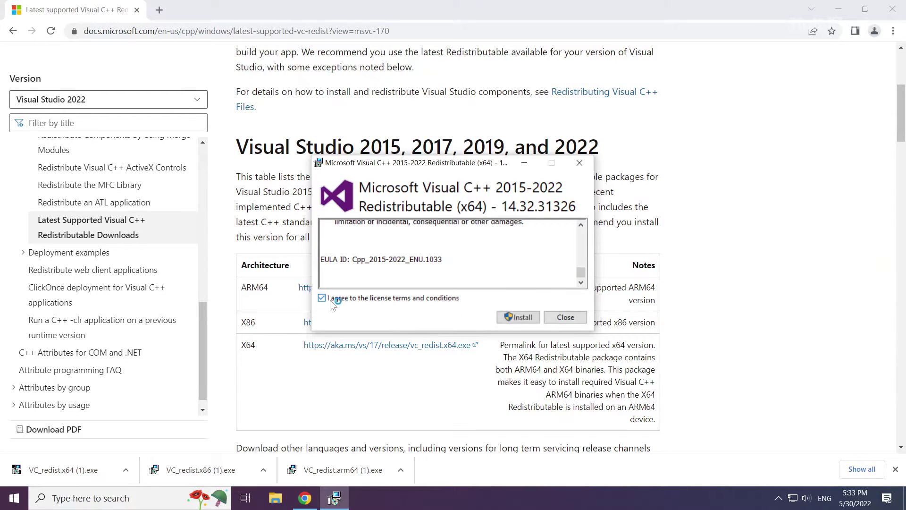
left_click(522, 318)
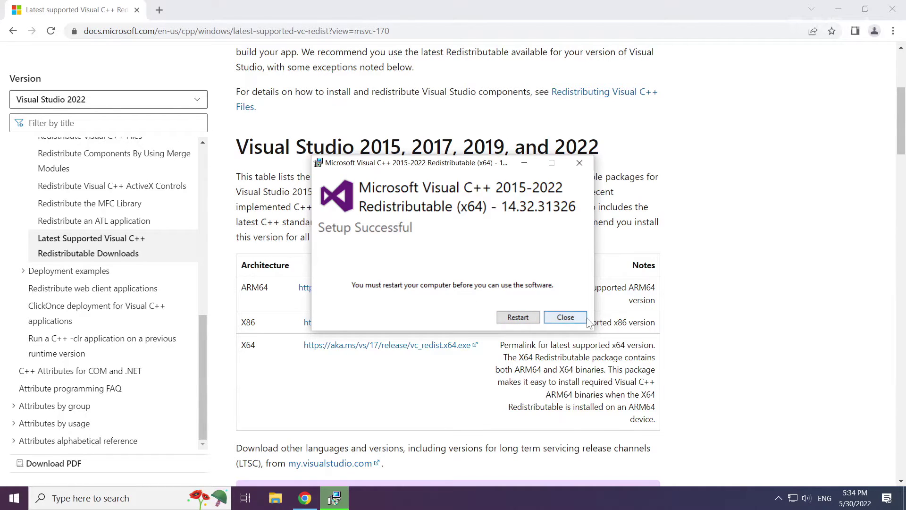
left_click(568, 320)
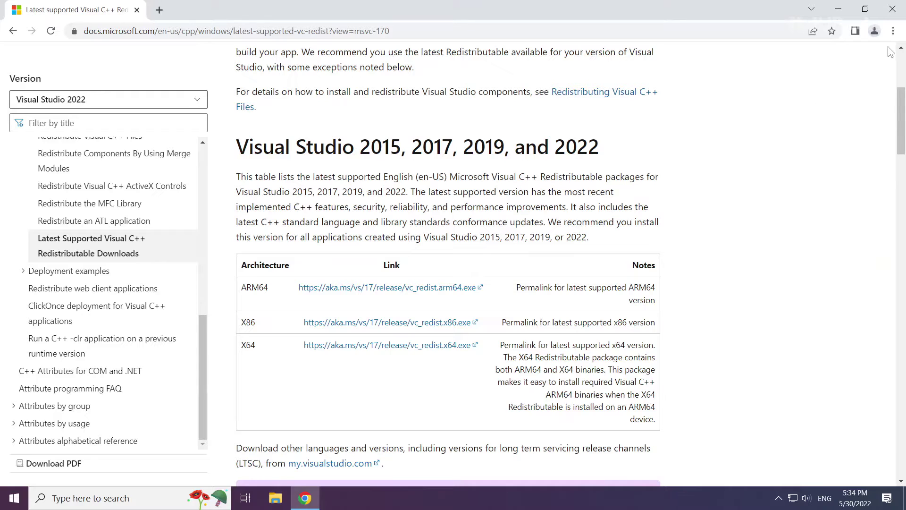
Close Chrome and open the Win+X menu from the Start button
left_click(893, 11)
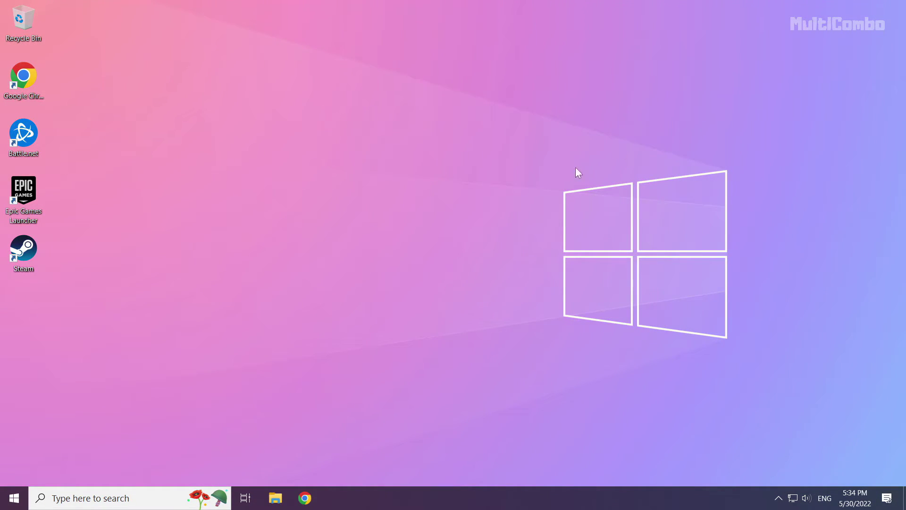
right_click(15, 504)
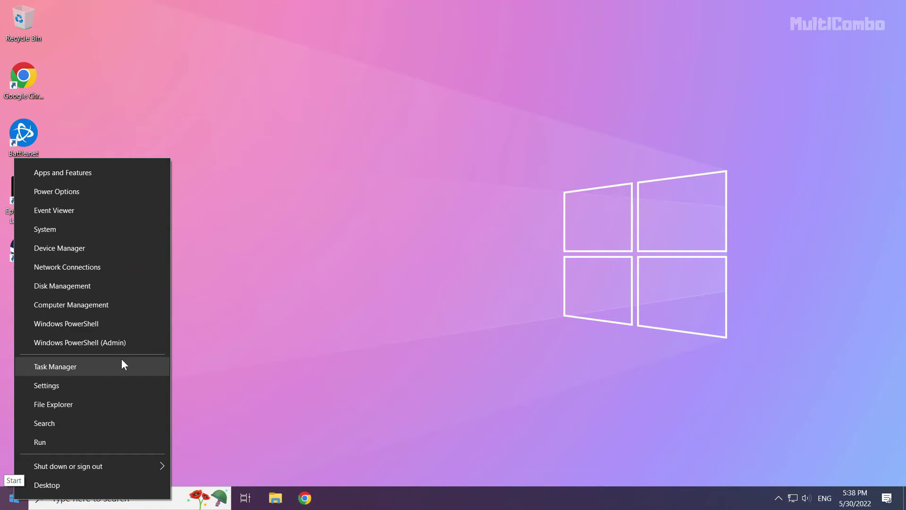
Open Task Manager's Startup tab and disable Microsoft Edge at startup
left_click(81, 365)
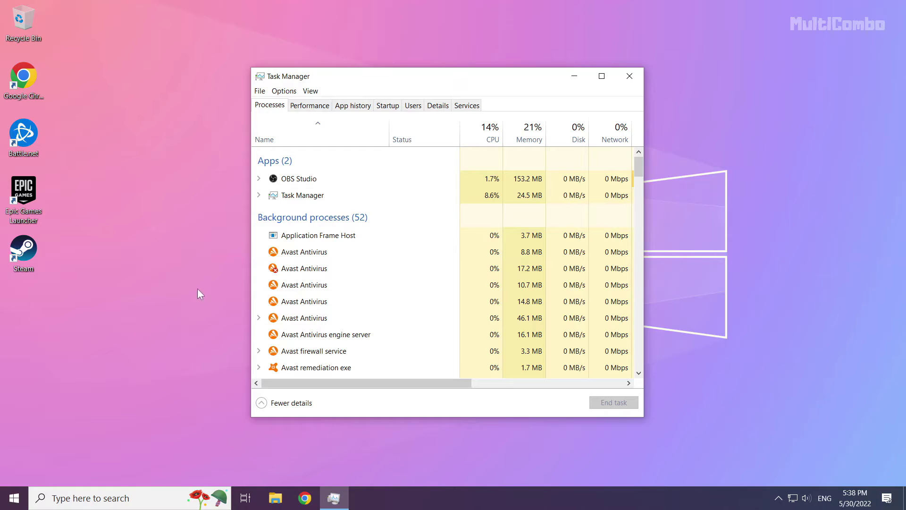
left_click(392, 112)
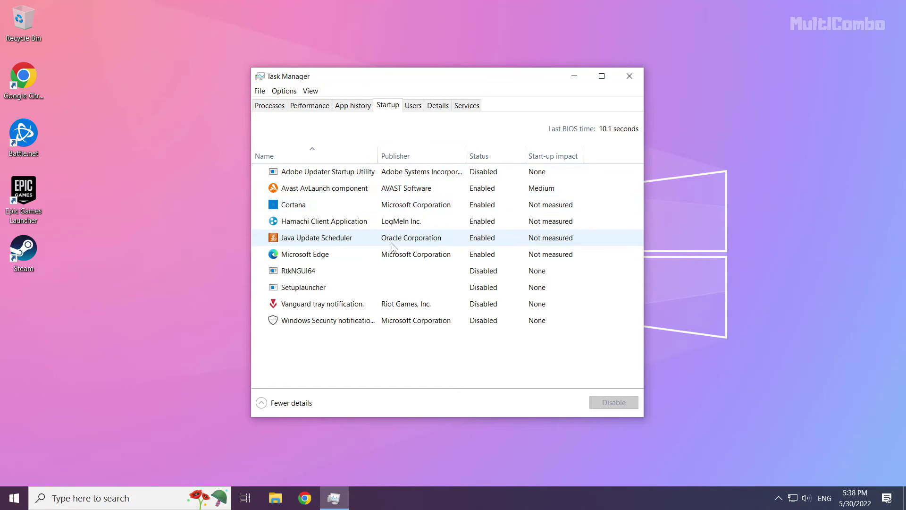
left_click(343, 253)
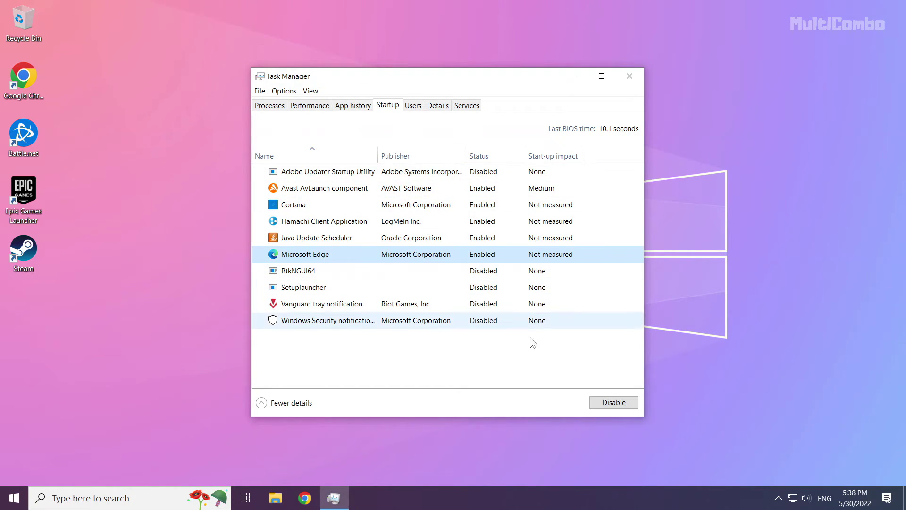
left_click(609, 404)
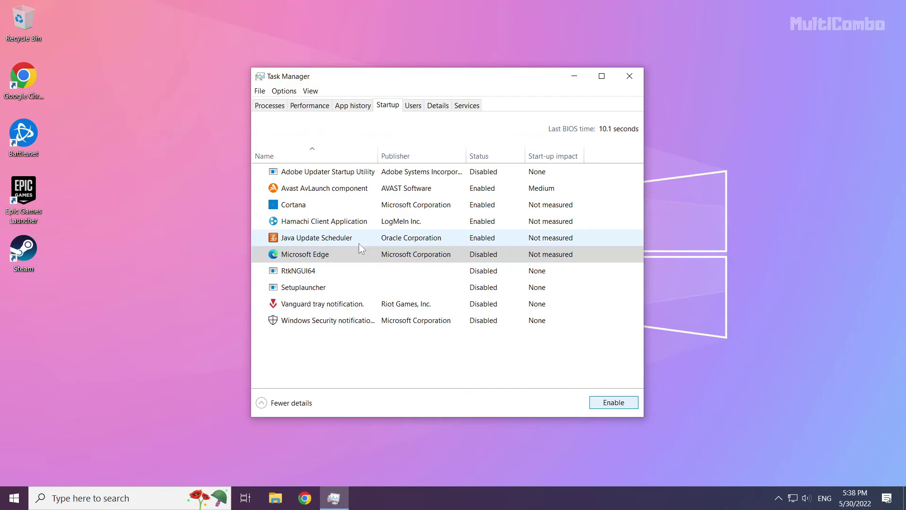
Disable Java Update Scheduler, Hamachi Client Application and Cortana from launching at startup
left_click(359, 243)
left_click(615, 402)
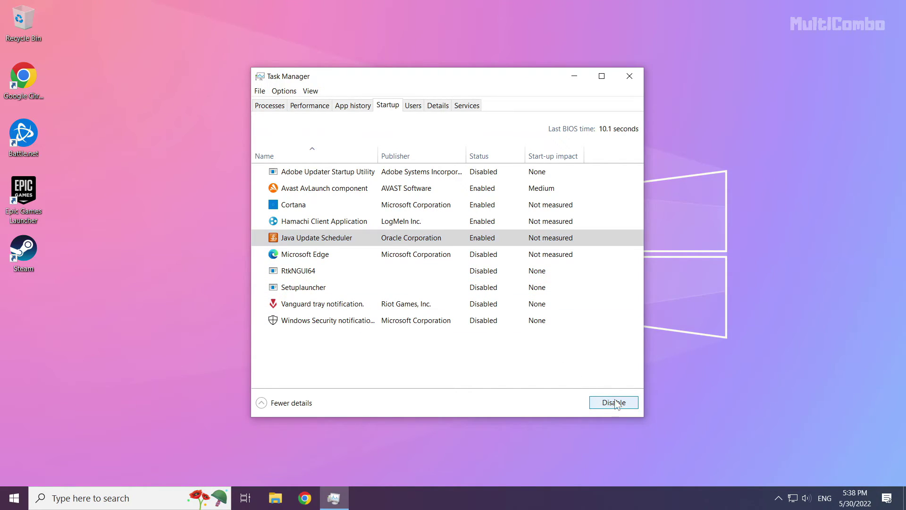
left_click(391, 222)
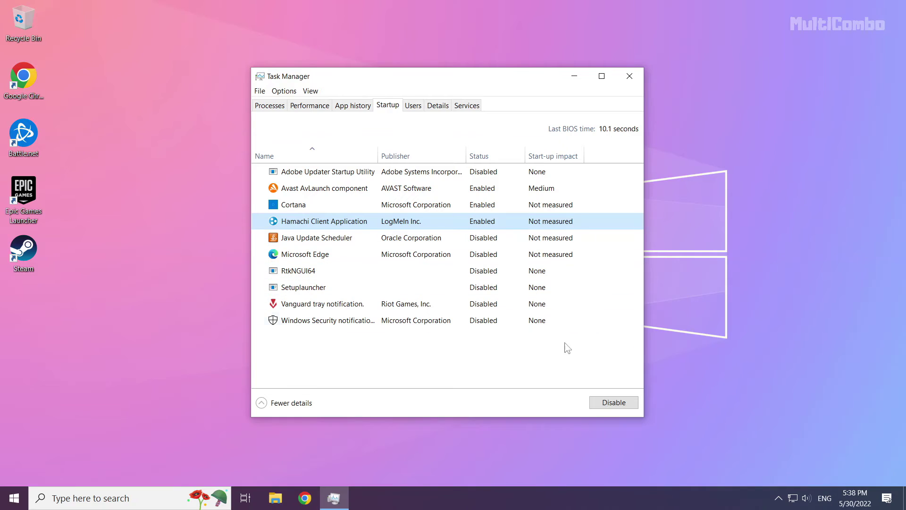
left_click(626, 404)
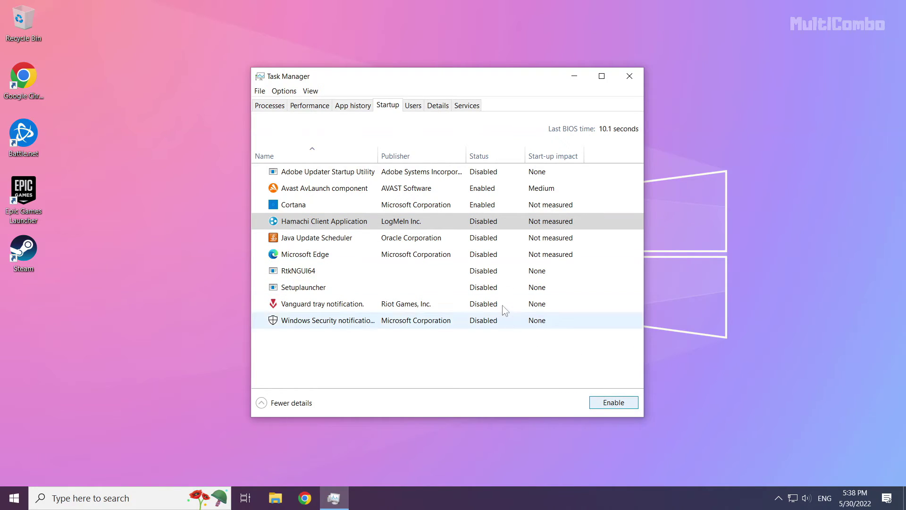
left_click(436, 210)
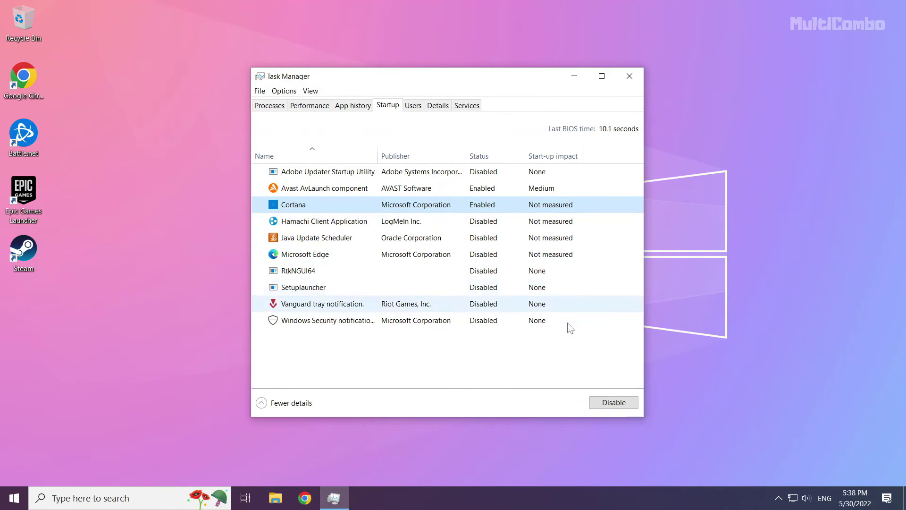
left_click(616, 404)
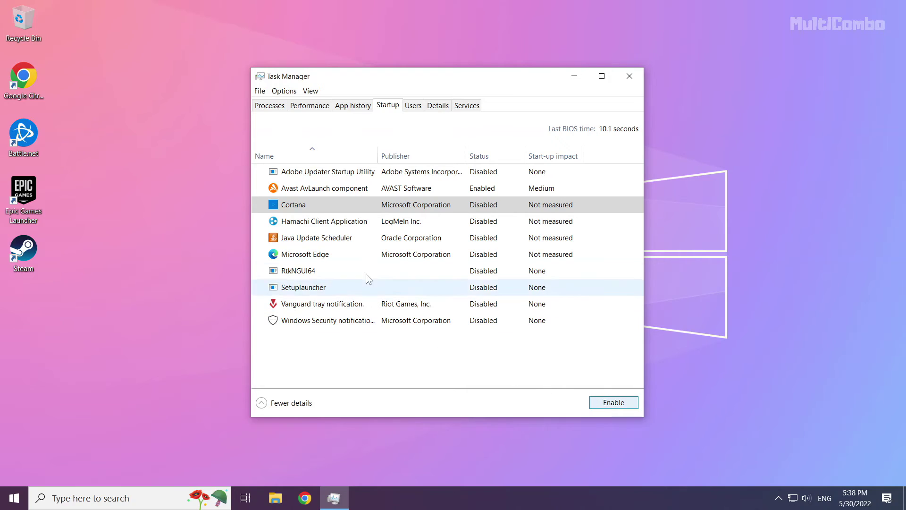
Close Task Manager and show the Start menu's Sleep, Shut down and Restart options
left_click(630, 77)
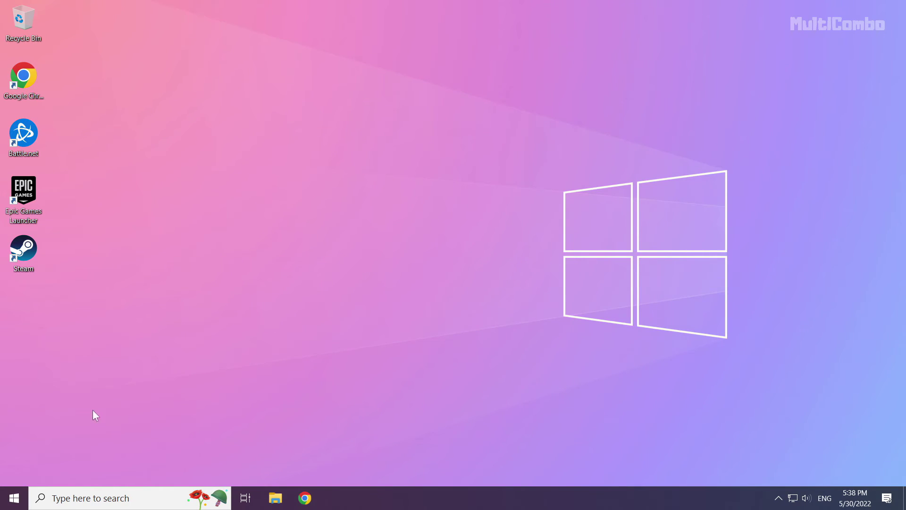
left_click(15, 500)
left_click(15, 474)
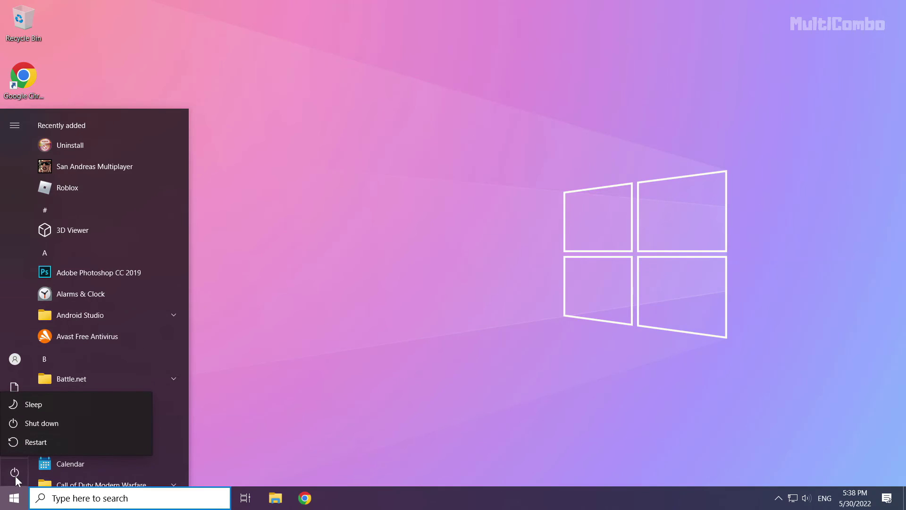